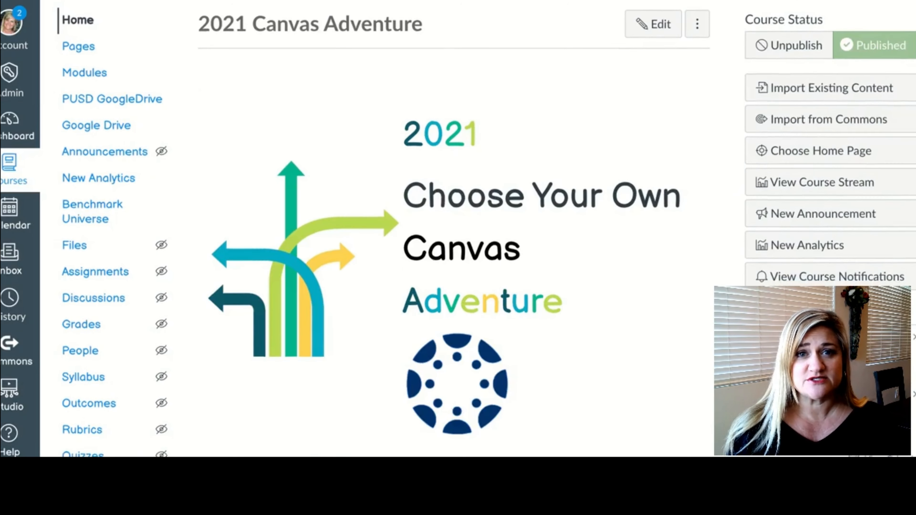
- Examine the table comparing the two Turnitin options on grading tools, peer review, due dates, rubrics and file submissions
scroll(458, 229, down, 5)
scroll(457, 229, down, 9)
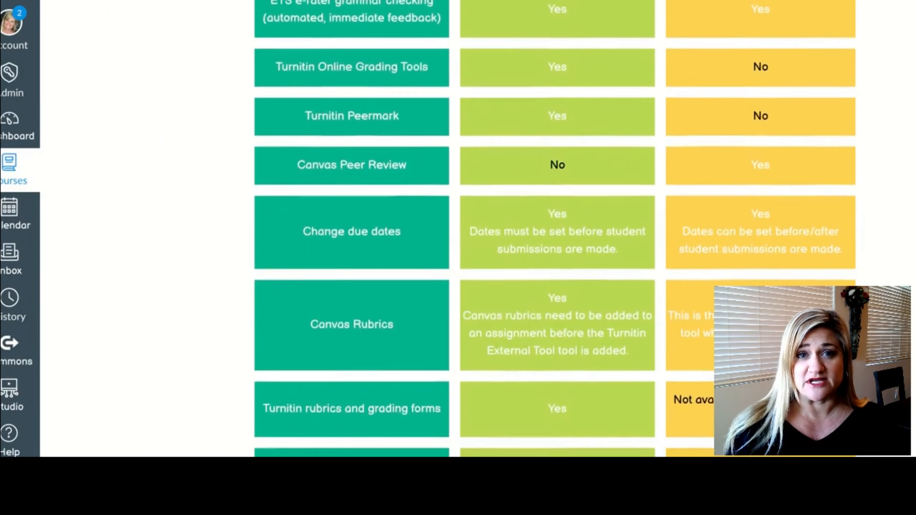
scroll(458, 229, down, 1)
scroll(457, 229, down, 2)
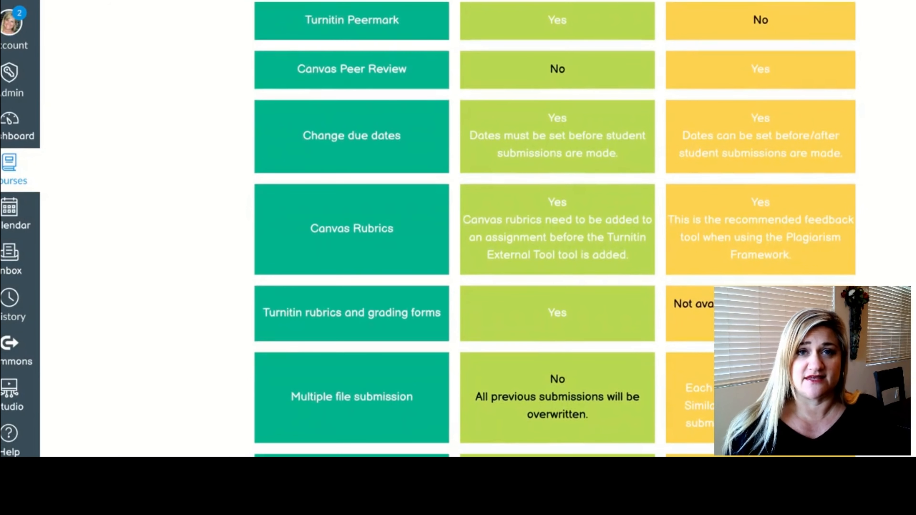
scroll(458, 229, down, 1)
scroll(458, 230, down, 5)
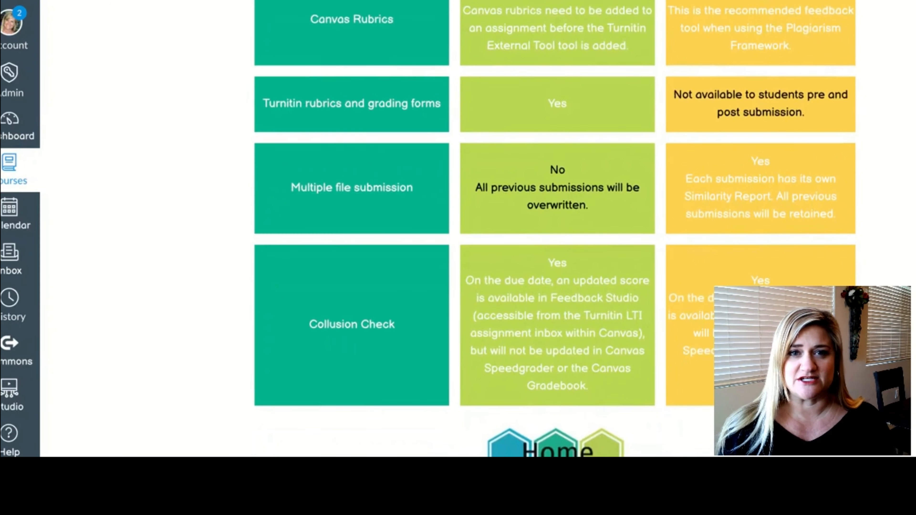
scroll(458, 229, up, 1)
scroll(457, 229, up, 5)
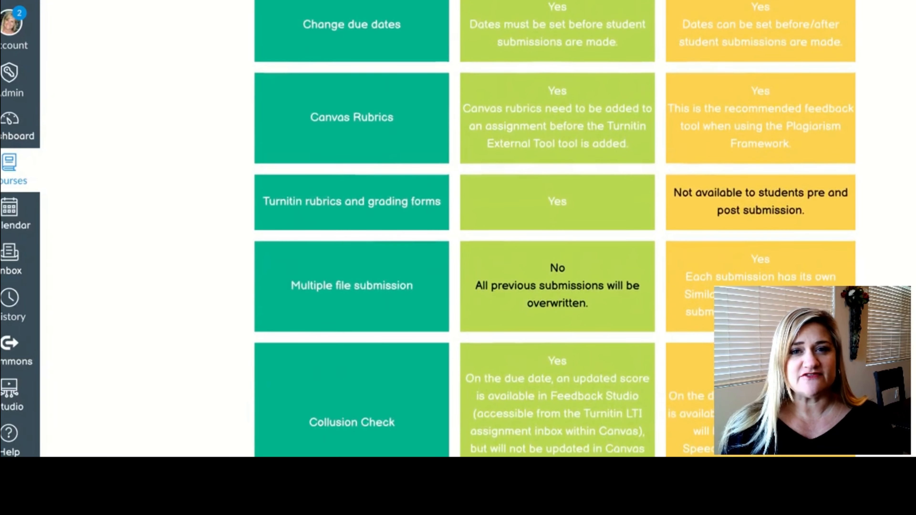
scroll(458, 229, up, 4)
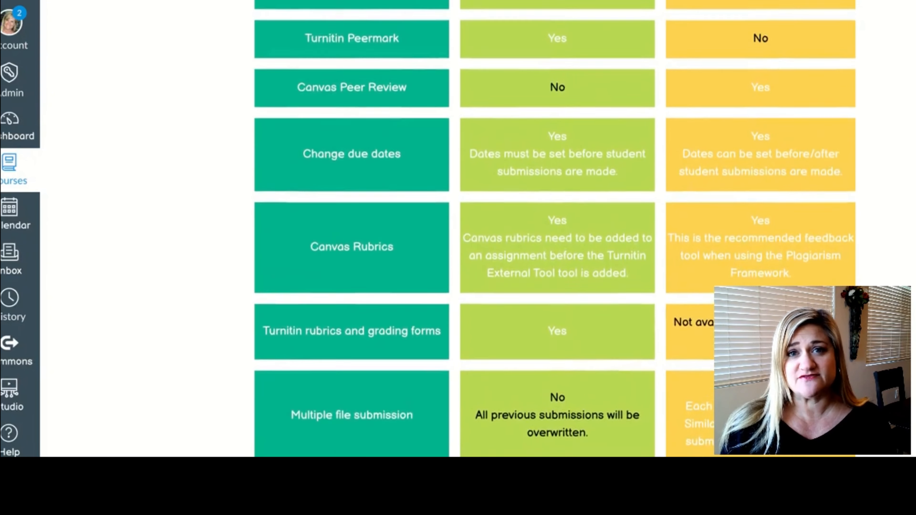
scroll(458, 230, up, 4)
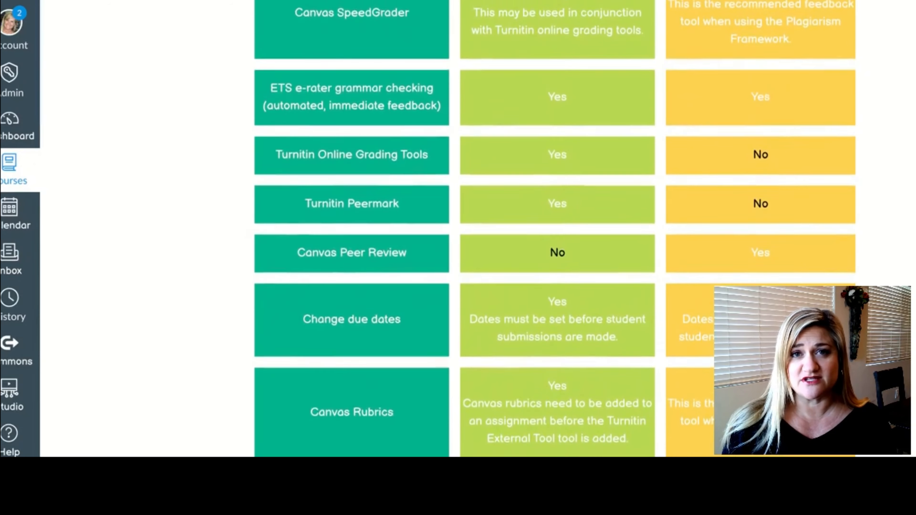
scroll(457, 229, up, 4)
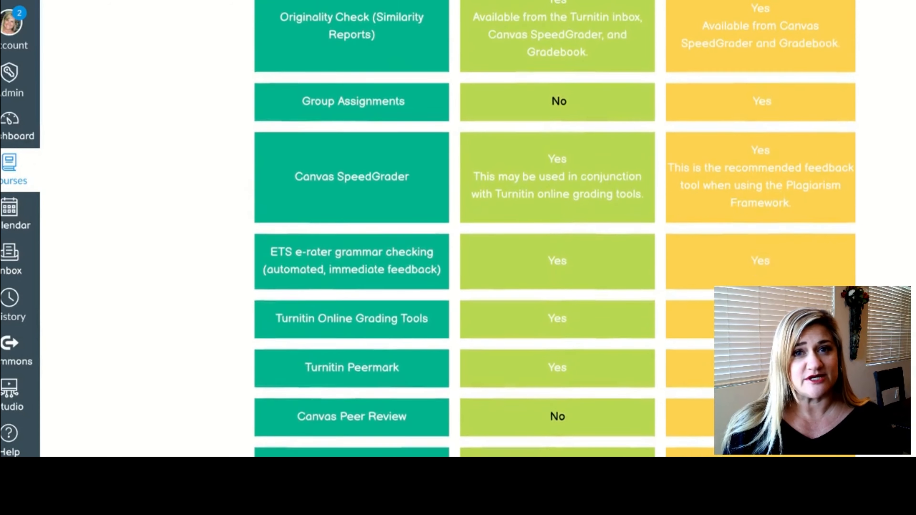
scroll(458, 229, up, 4)
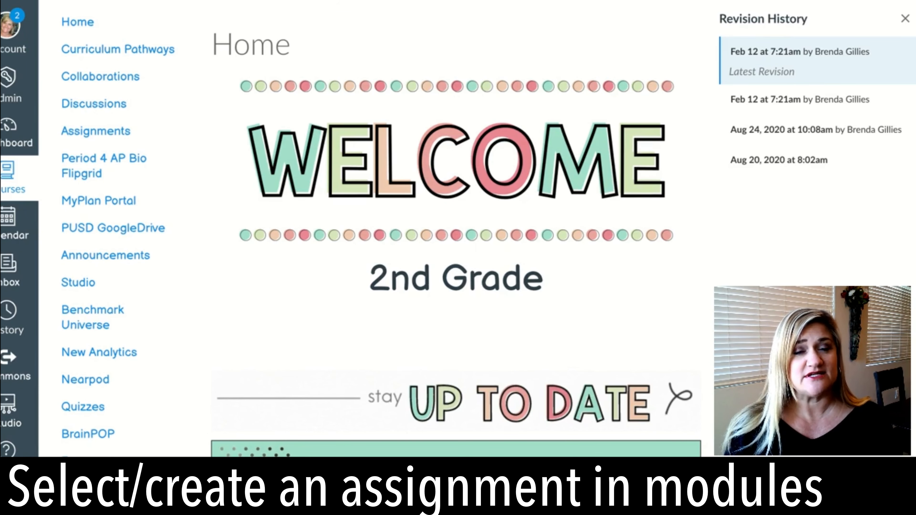
- Create a new assignment named "a dflnfn" with the directions "dnafonaoginapign"
click(103, 142)
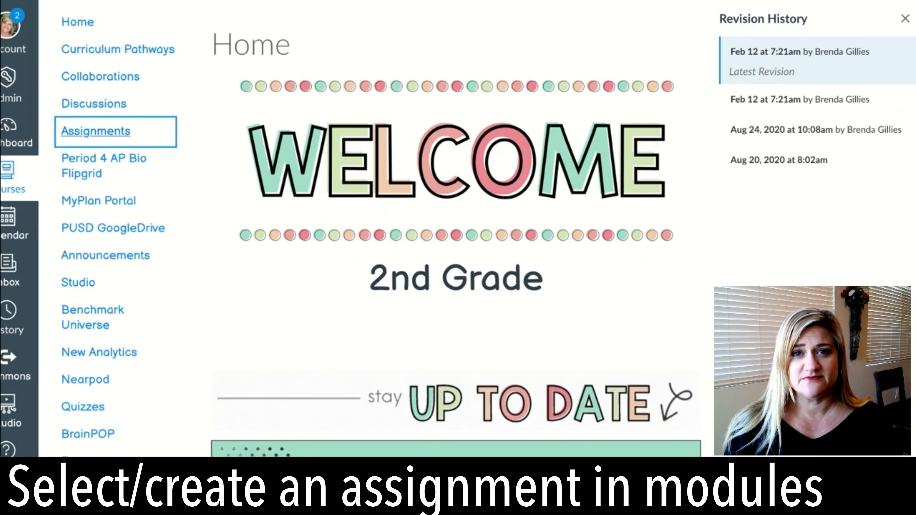
click(844, 29)
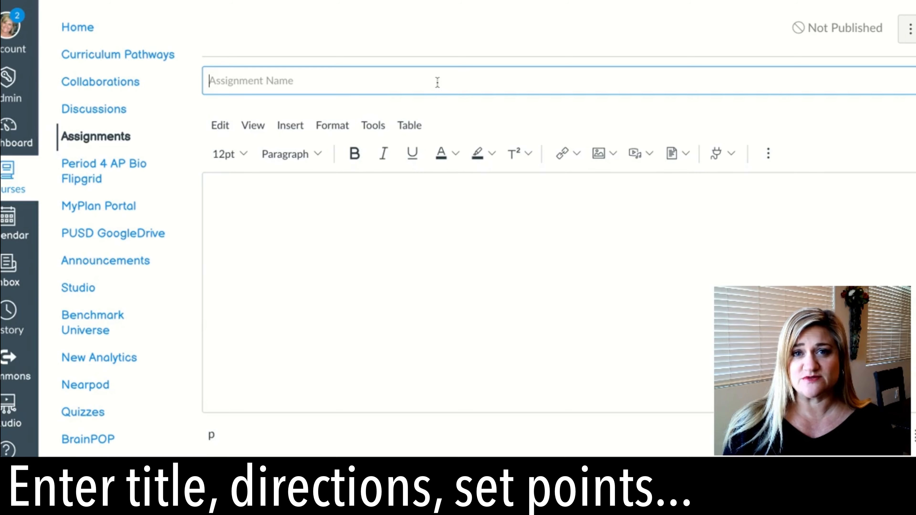
text(a dflnfn)
click(321, 210)
text(dnafonaogin)
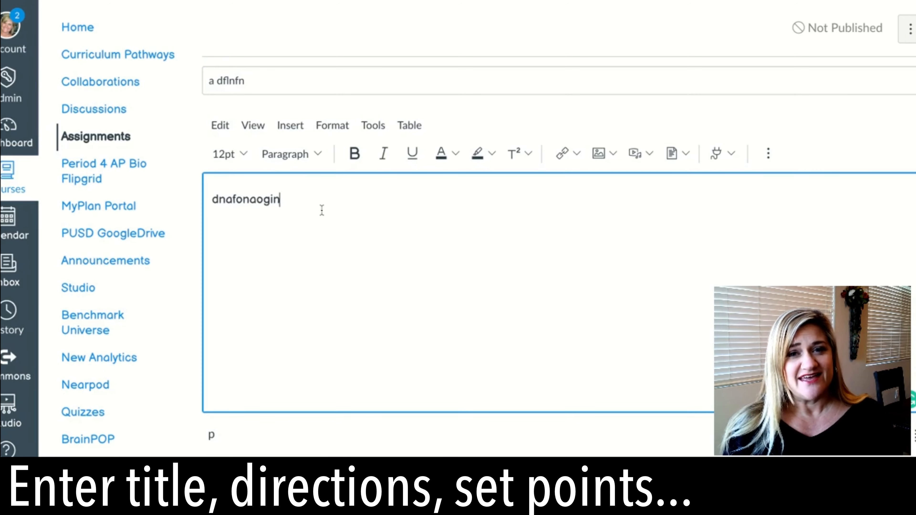
text(apign)
- Set the assignment to 2 points with the grade displayed as Points, and use External Tool as the submission type
scroll(353, 357, down, 9)
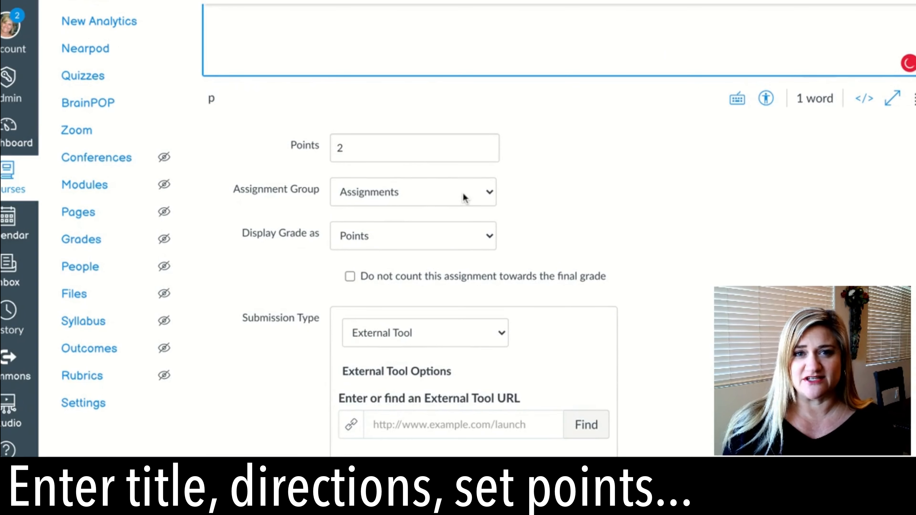
scroll(468, 197, down, 2)
click(484, 180)
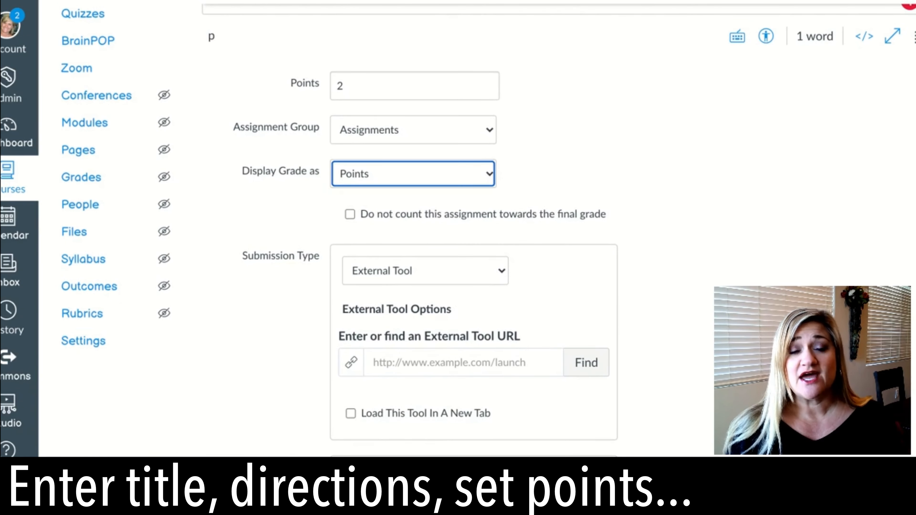
scroll(490, 139, down, 3)
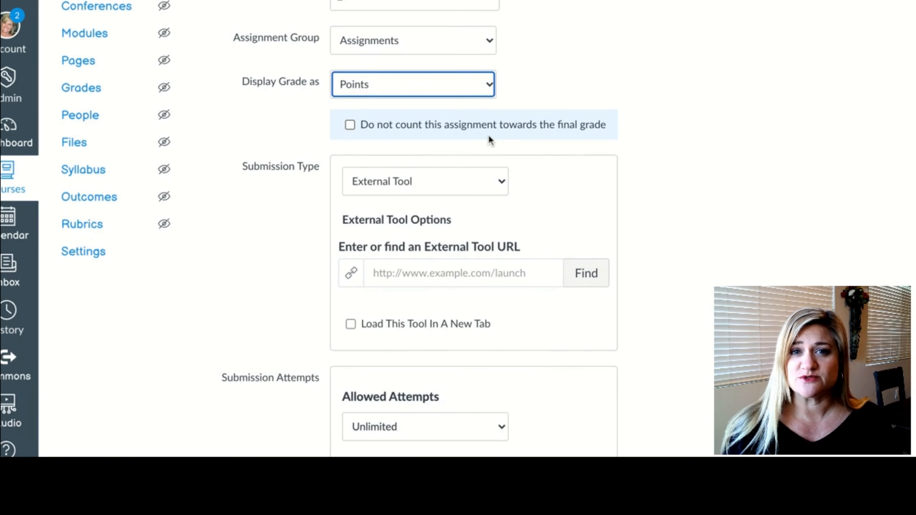
click(487, 134)
click(488, 134)
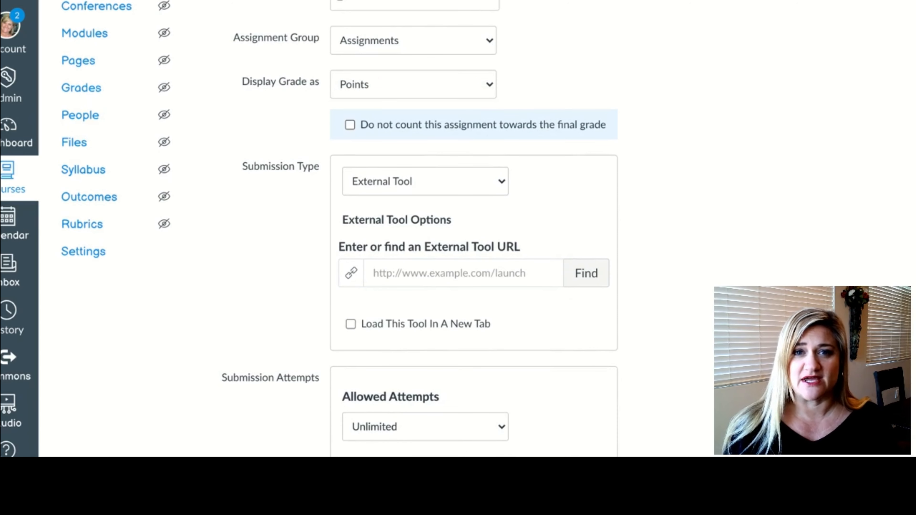
click(501, 180)
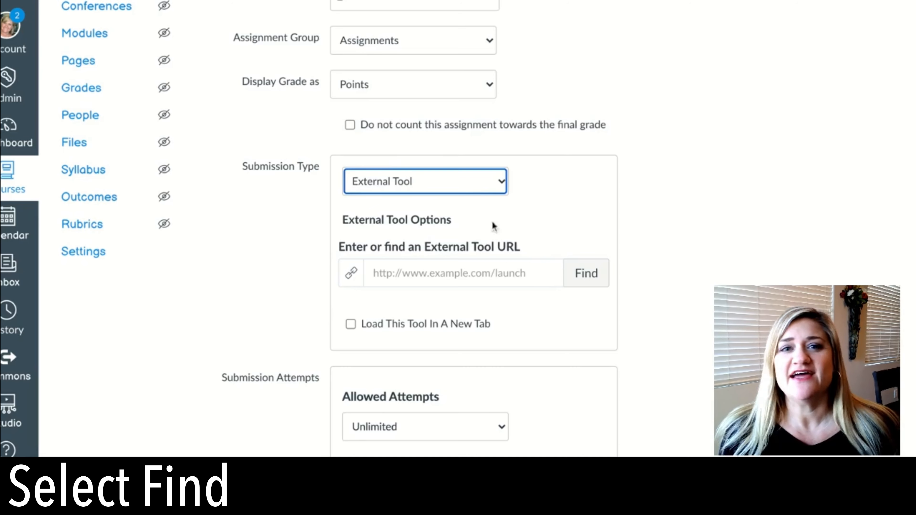
- Find and select TurnItIn as the assignment's external tool, and enable loading it in a new tab
click(587, 285)
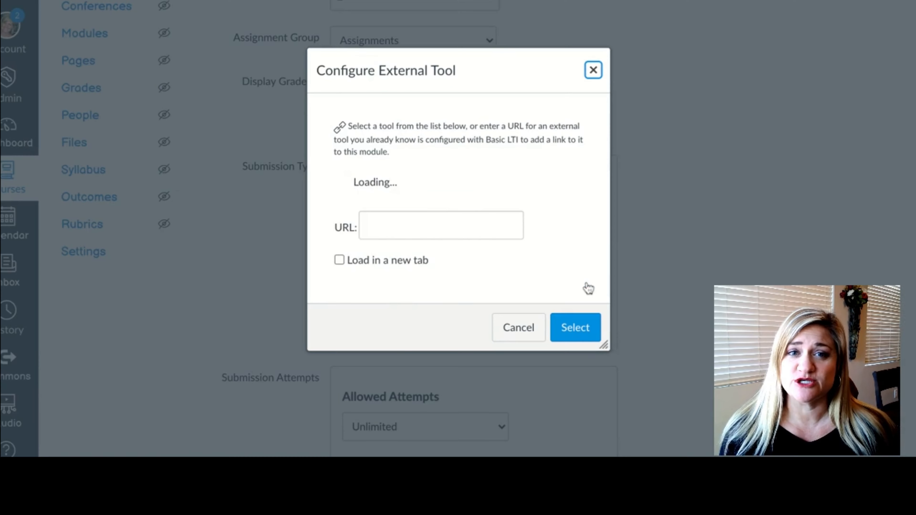
scroll(513, 207, down, 10)
click(575, 216)
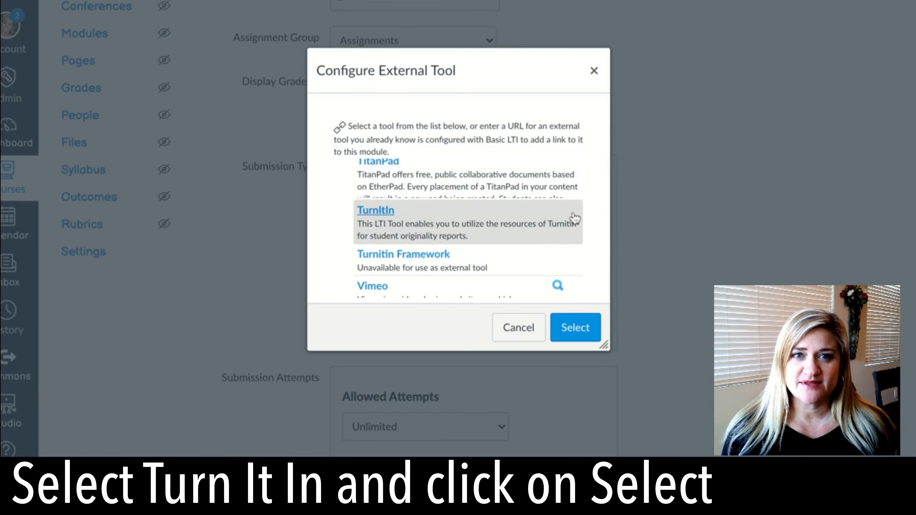
click(581, 336)
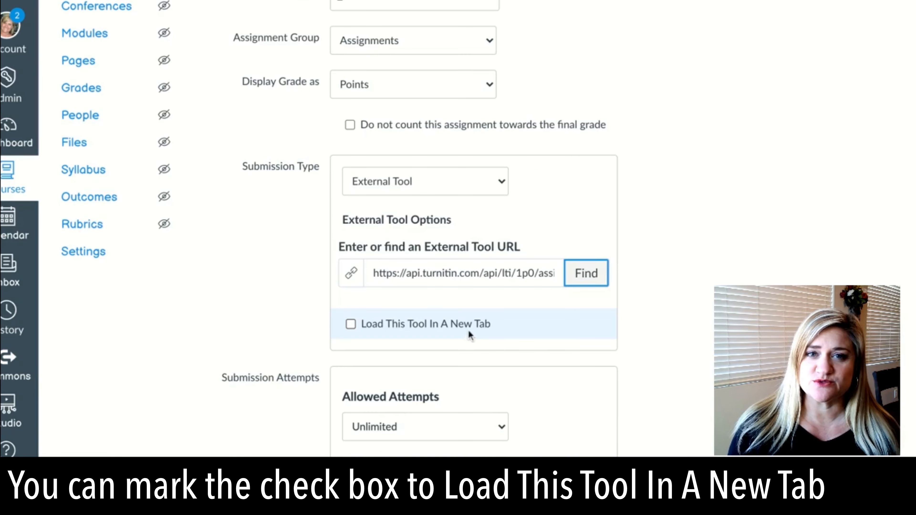
click(350, 324)
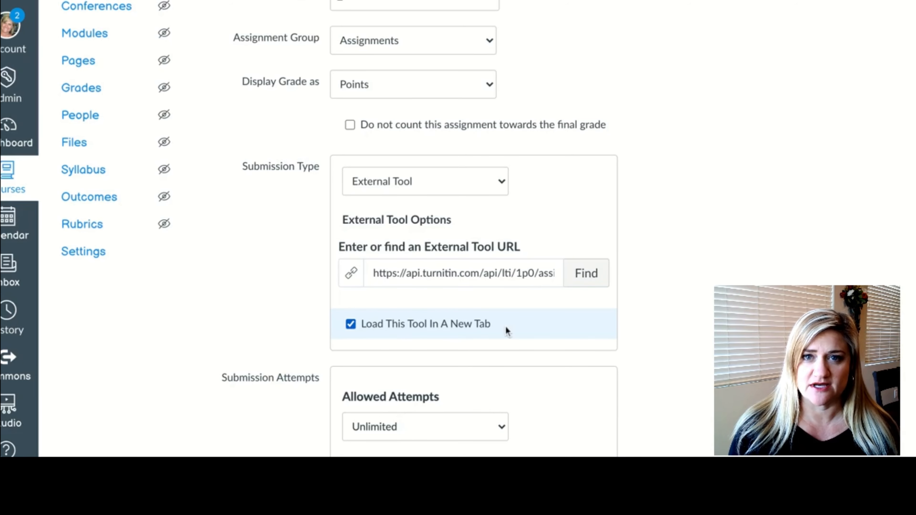
- Set the due date for Everyone to Feb 12, 2021 at 11:59pm, and save and publish the assignment
scroll(505, 326, down, 5)
scroll(506, 314, down, 2)
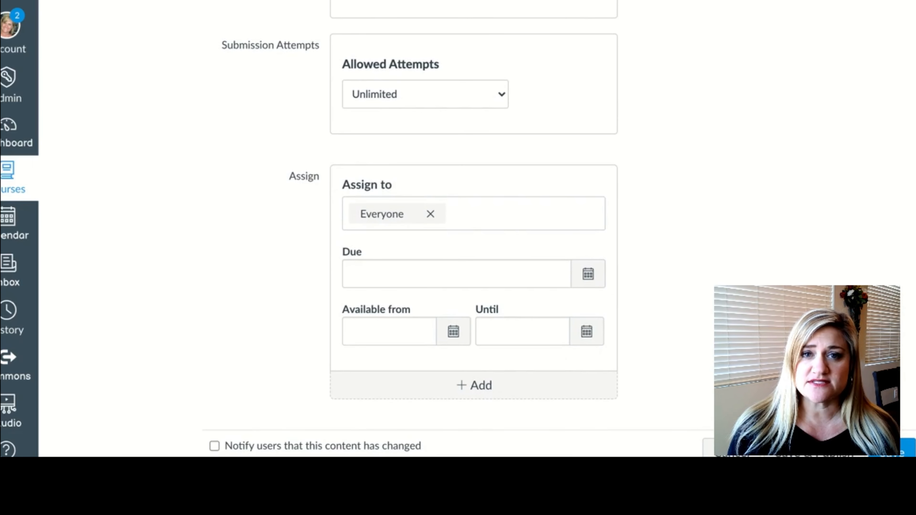
click(599, 277)
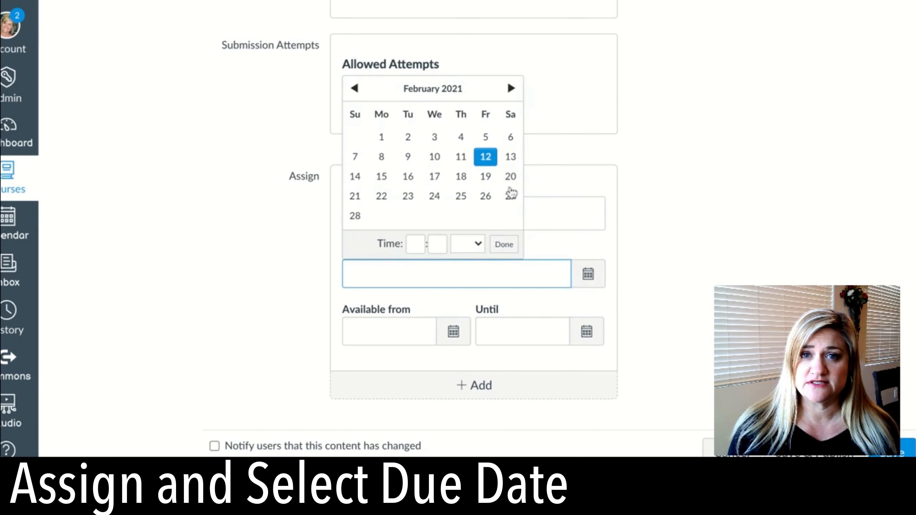
click(493, 166)
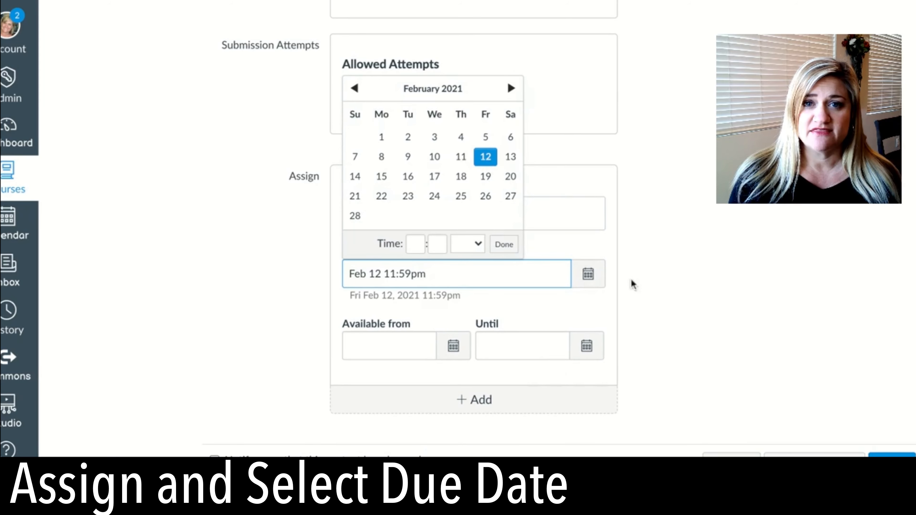
scroll(674, 307, down, 3)
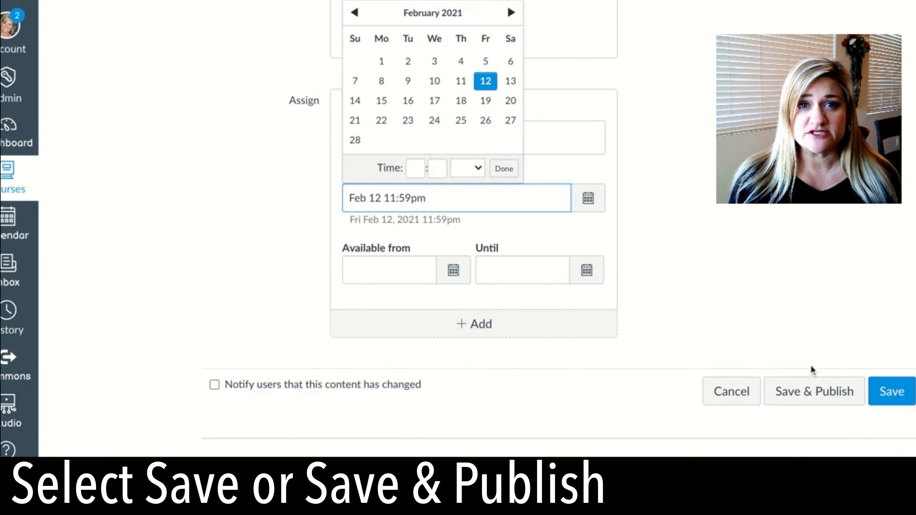
click(817, 393)
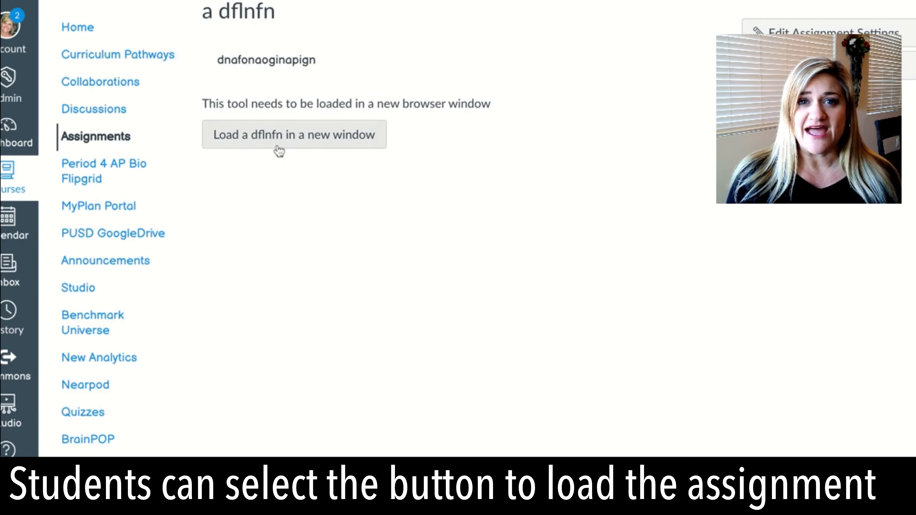
- Load the published assignment in a new window and enter "adnfoasidnfpi" as the Turnitin instructions
click(279, 150)
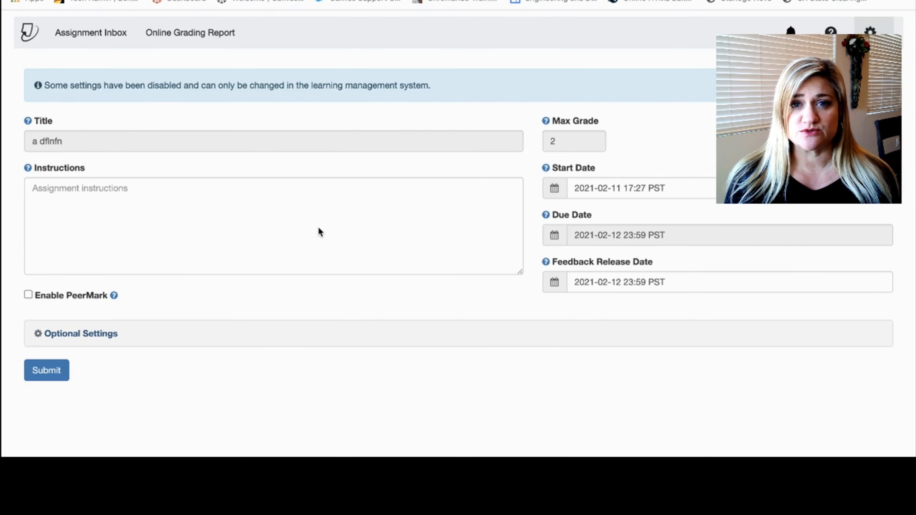
click(80, 195)
text(adnfoasidnfpi)
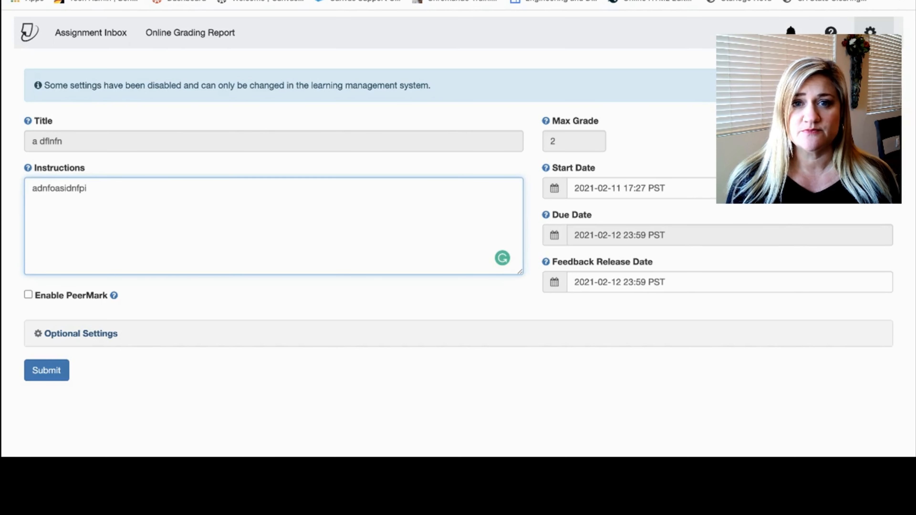
click(199, 1)
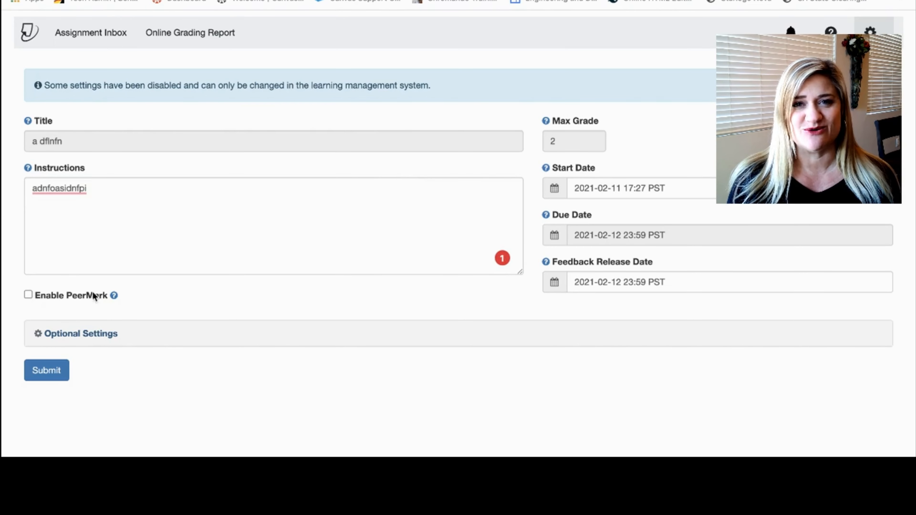
- Check the help for Enable PeerMark and expand the assignment's Optional Settings to the submission settings
click(113, 295)
mouse_move(115, 297)
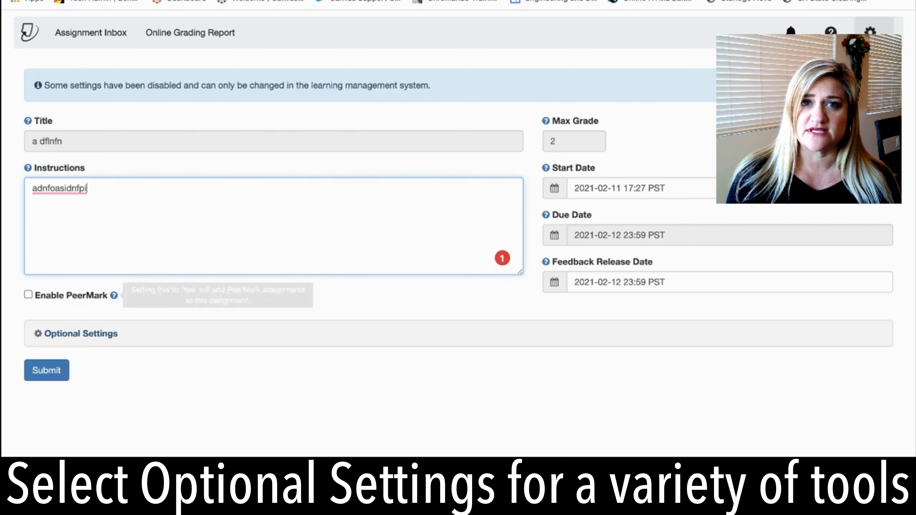
click(80, 339)
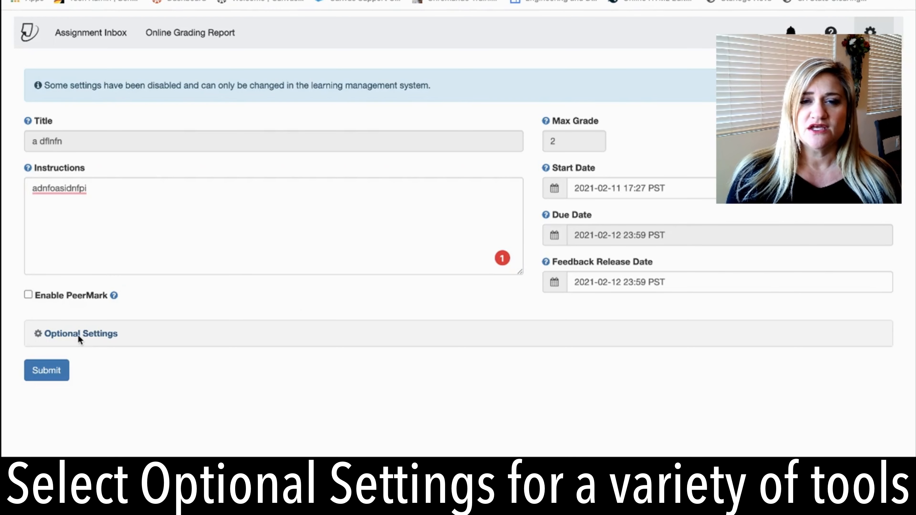
click(97, 337)
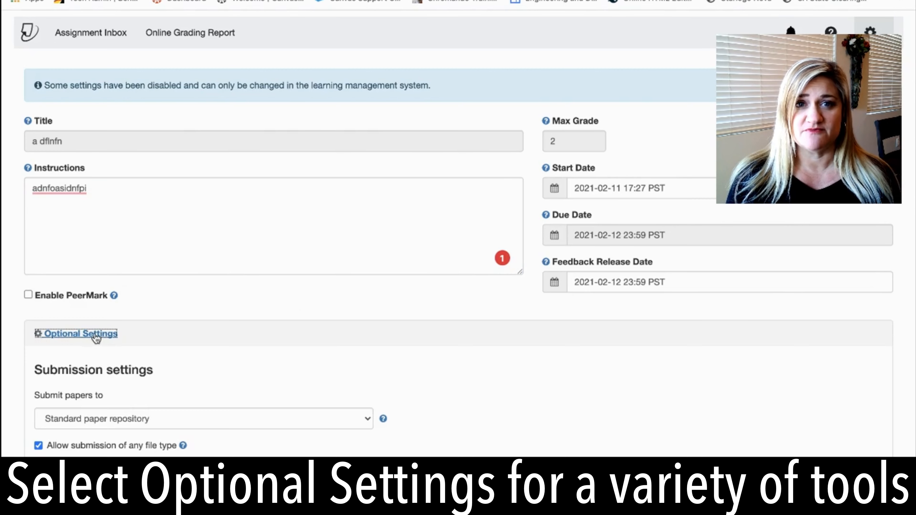
scroll(258, 347, down, 3)
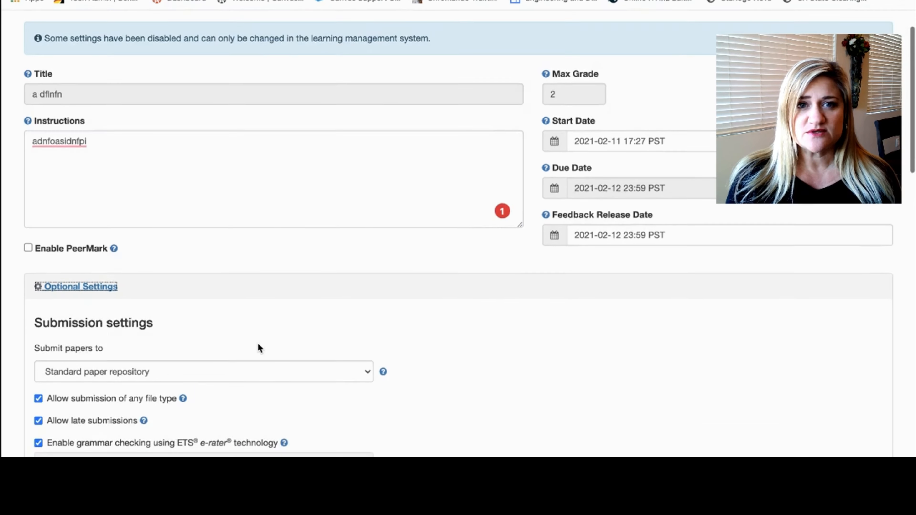
scroll(258, 345, down, 1)
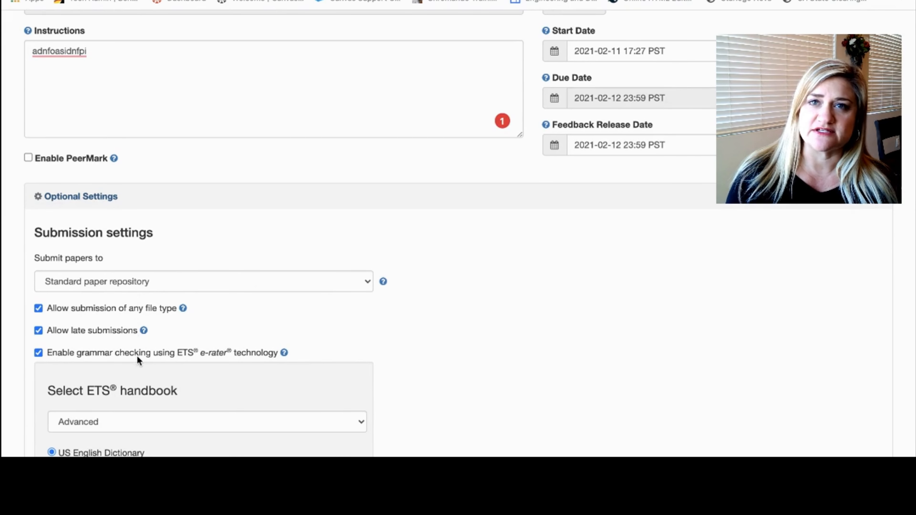
- Set the ETS handbook for grammar checking to High School and disable the Spelling and Usage categories
scroll(137, 356, down, 6)
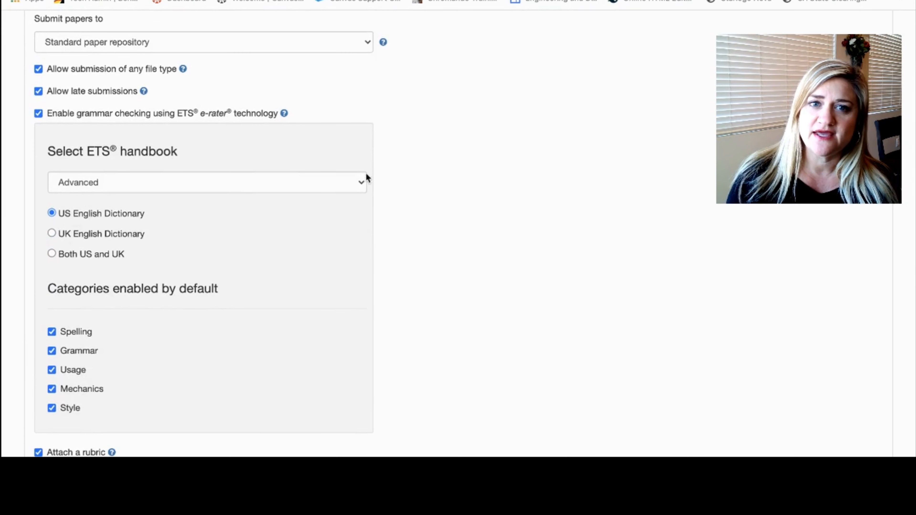
click(362, 184)
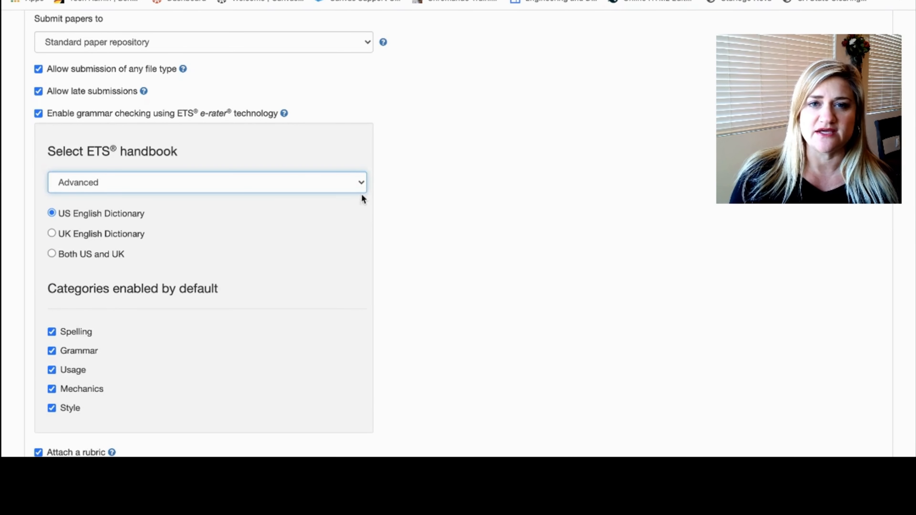
click(339, 194)
scroll(256, 253, down, 2)
click(51, 256)
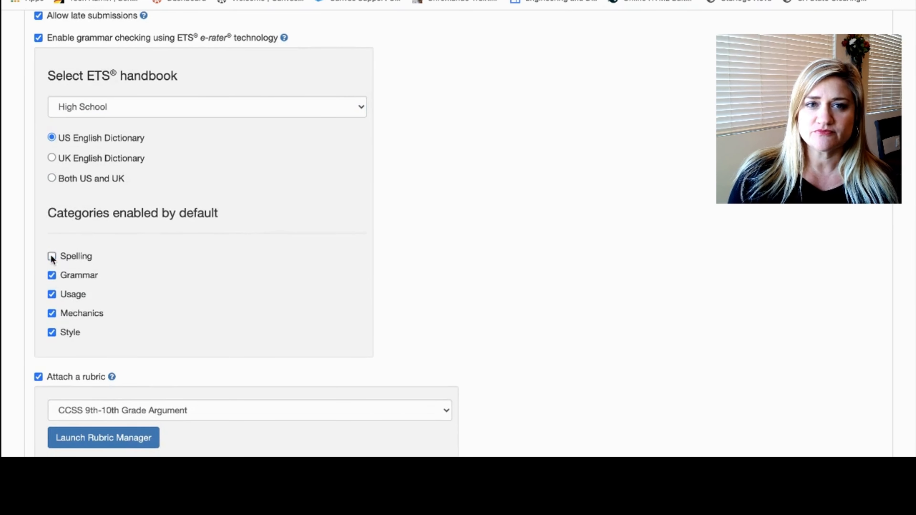
click(52, 294)
- Choose 9th-10th Grade Argument as the rubric attached to the assignment
scroll(131, 345, down, 1)
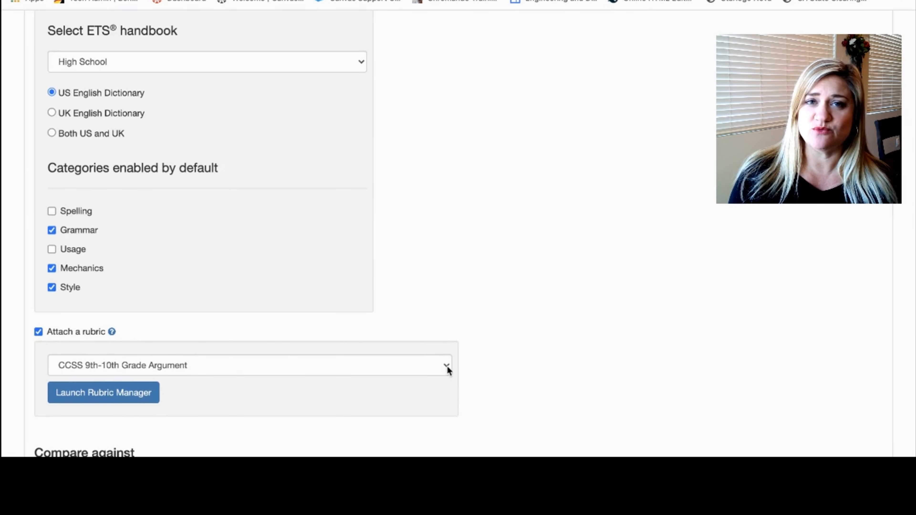
scroll(124, 395, down, 1)
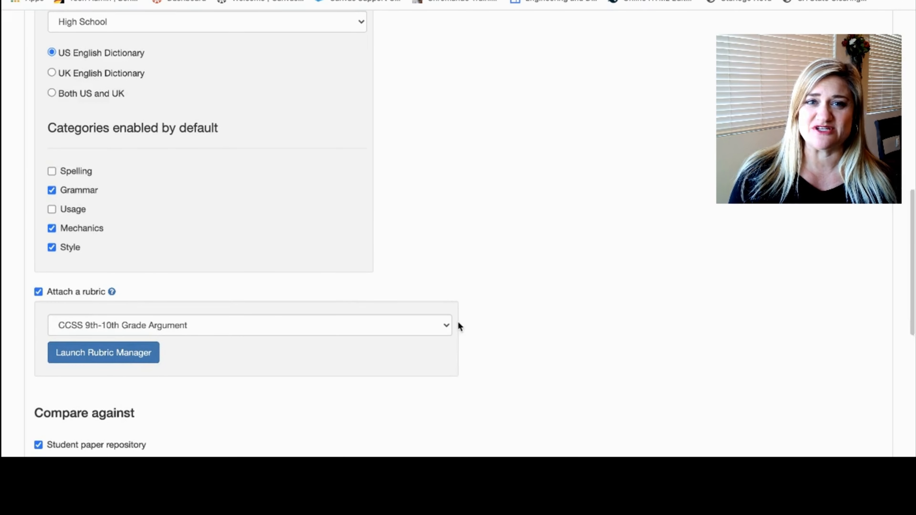
click(447, 326)
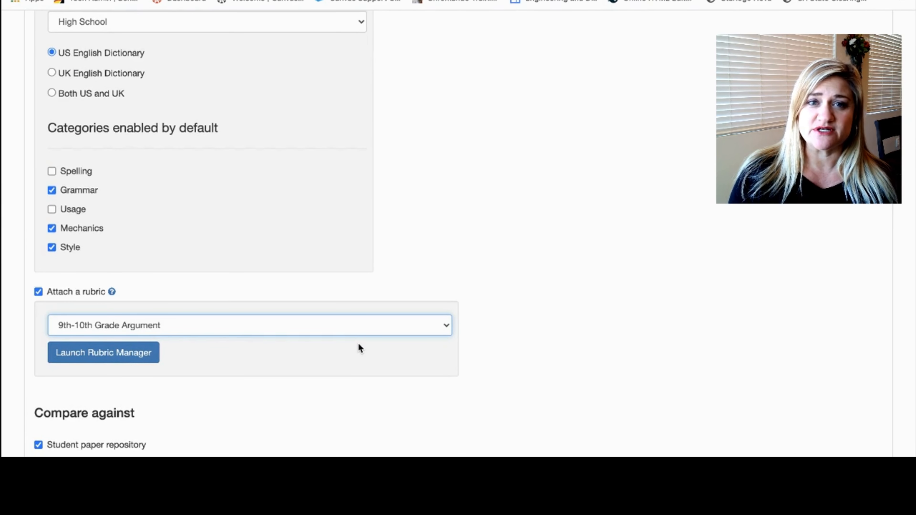
- Review the similarity report generation options, keeping immediate reports with resubmission until the due date, and enable saving these settings for future use
scroll(357, 343, down, 5)
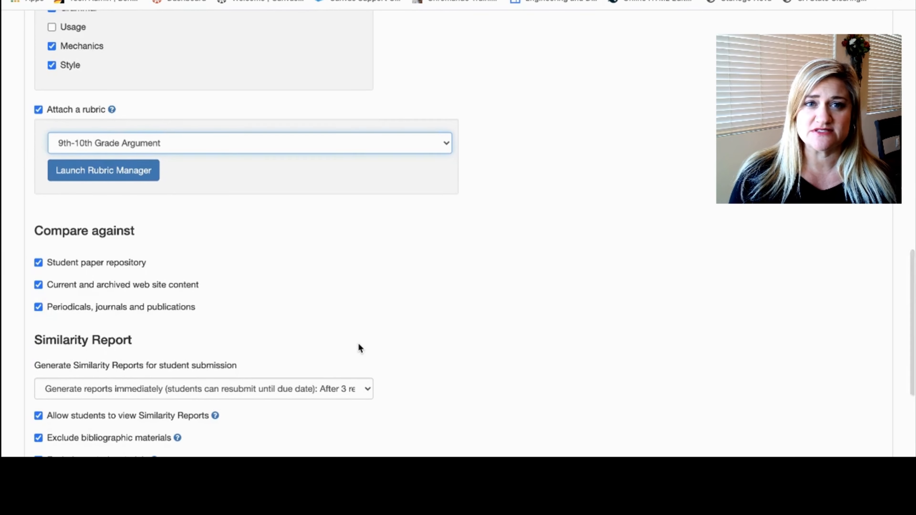
scroll(358, 347, down, 1)
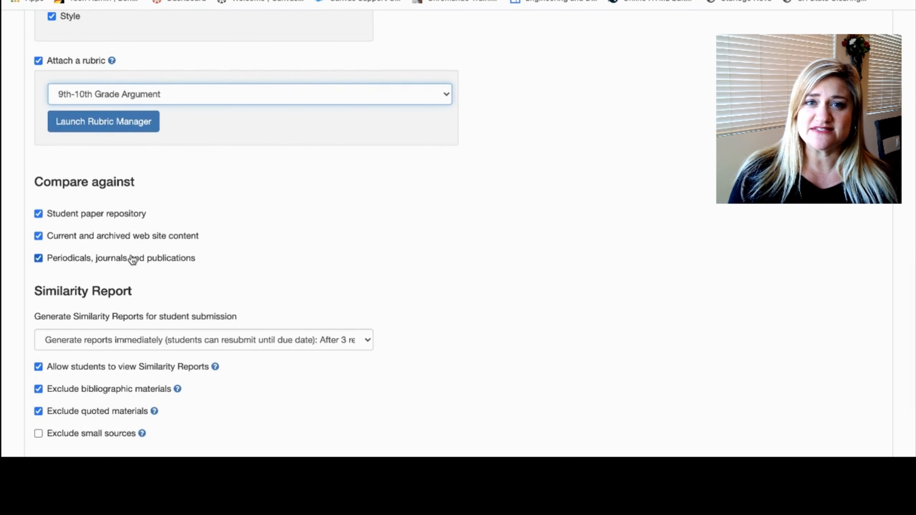
scroll(130, 260, down, 2)
scroll(131, 259, down, 1)
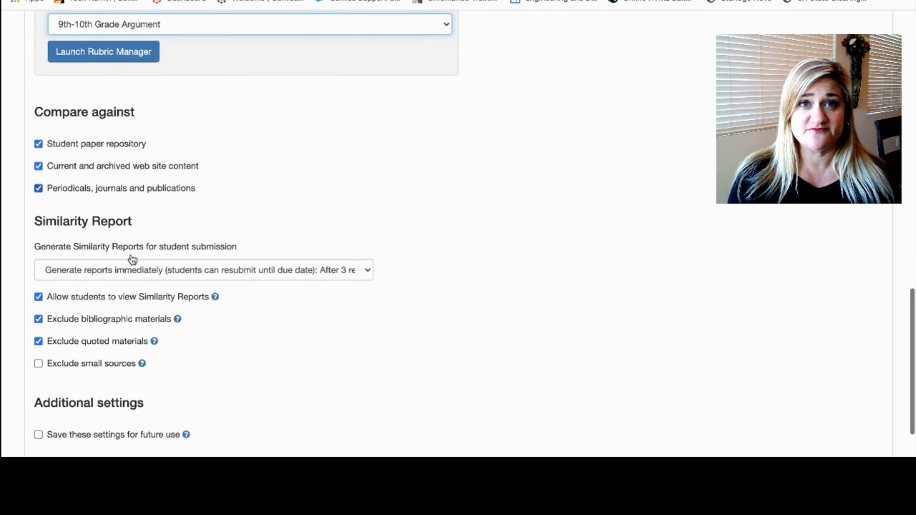
click(367, 250)
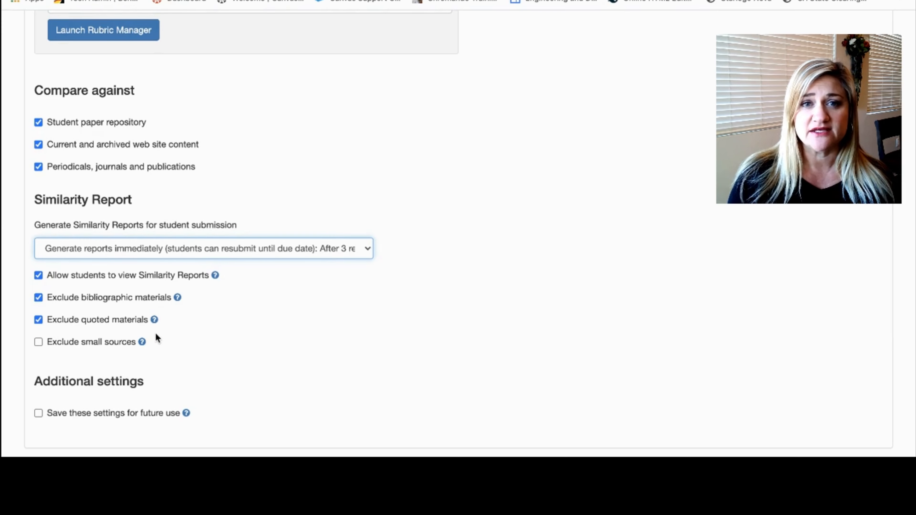
scroll(152, 347, down, 3)
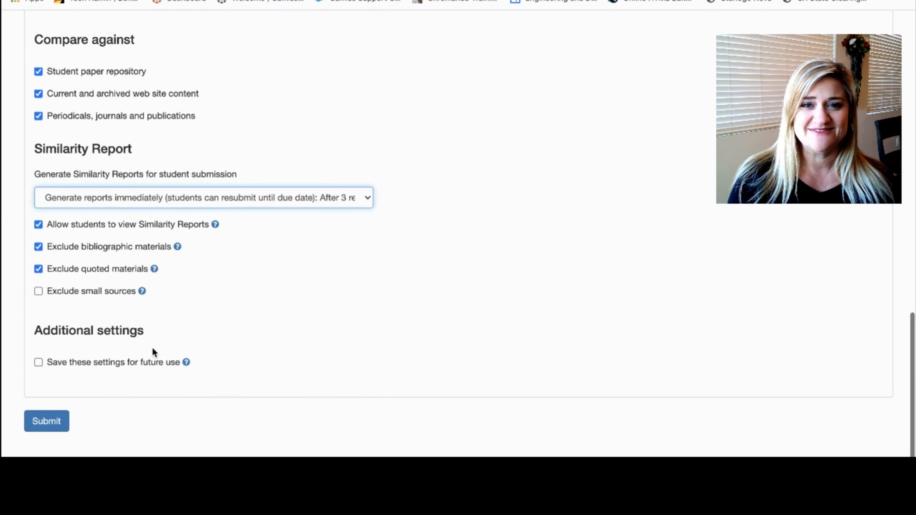
click(38, 363)
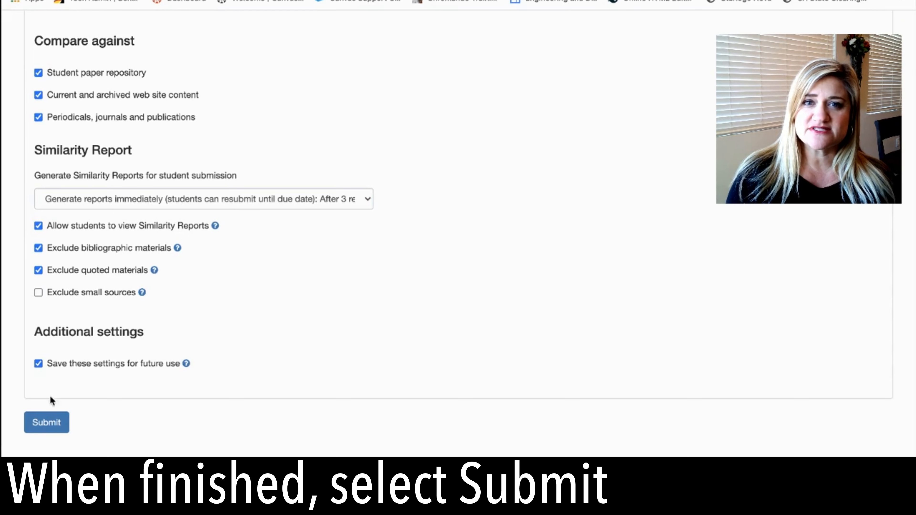